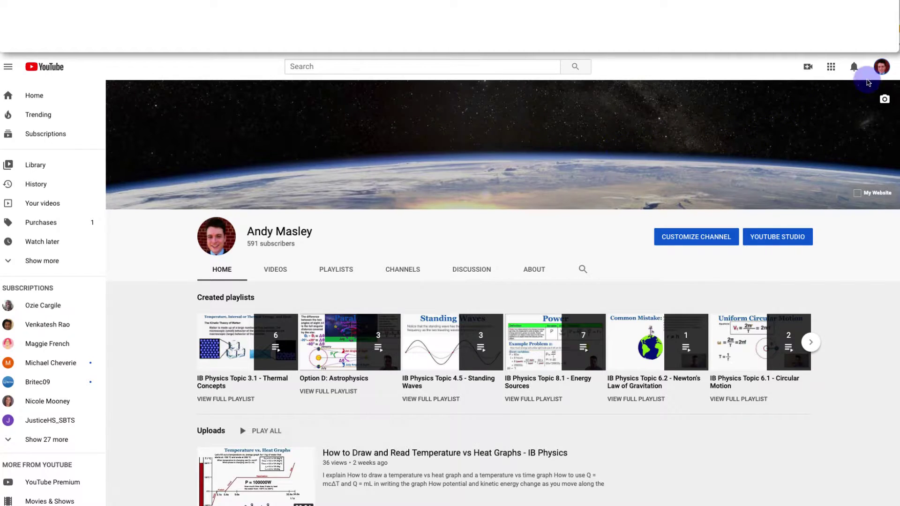
Go to YouTube Studio from the account avatar menu.
click(881, 67)
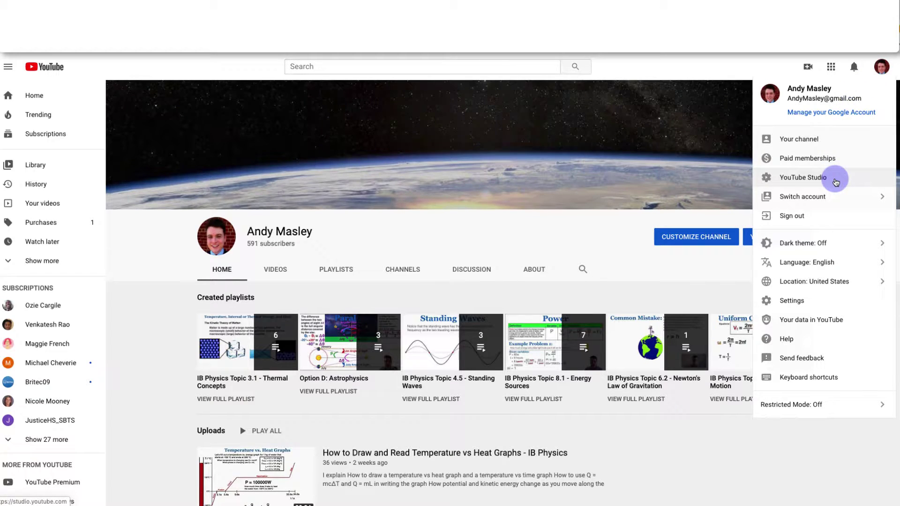
click(837, 182)
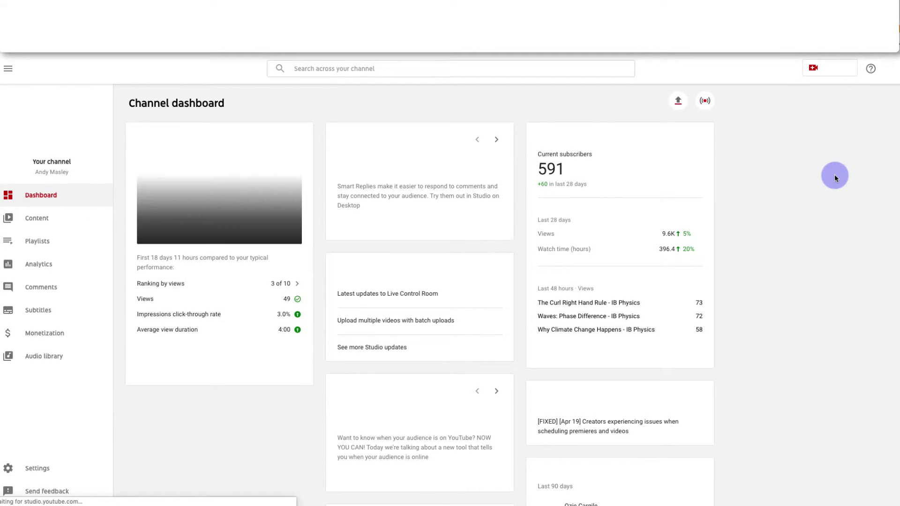
Find 'critical angle' in the channel content and open The Critical Angle video's details.
click(55, 226)
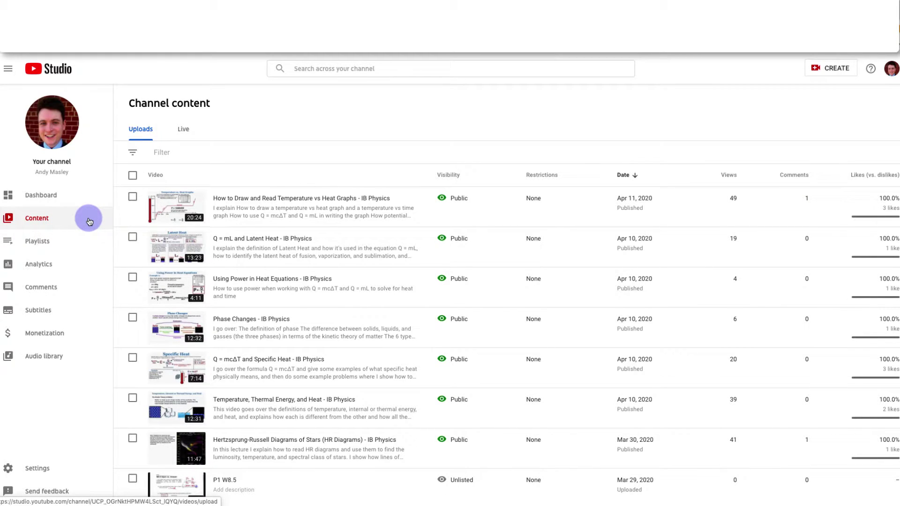
click(386, 69)
text(c)
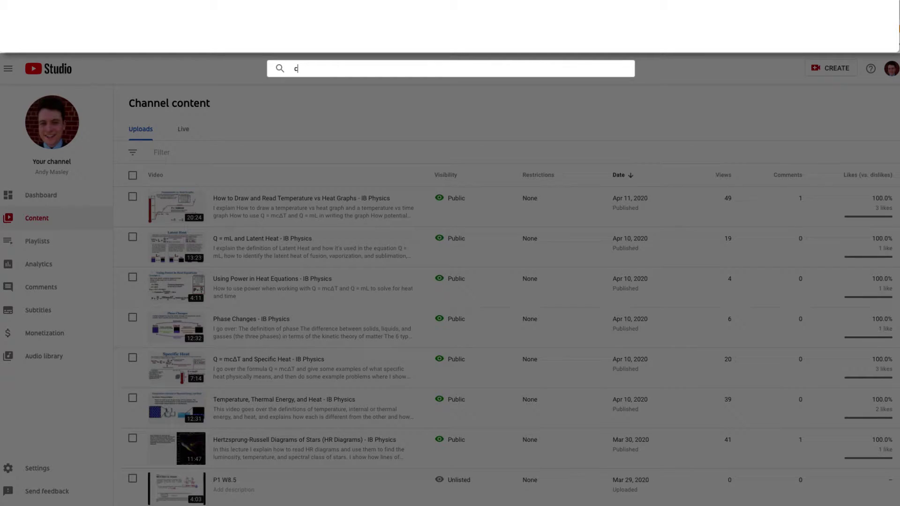
text(ritical angle)
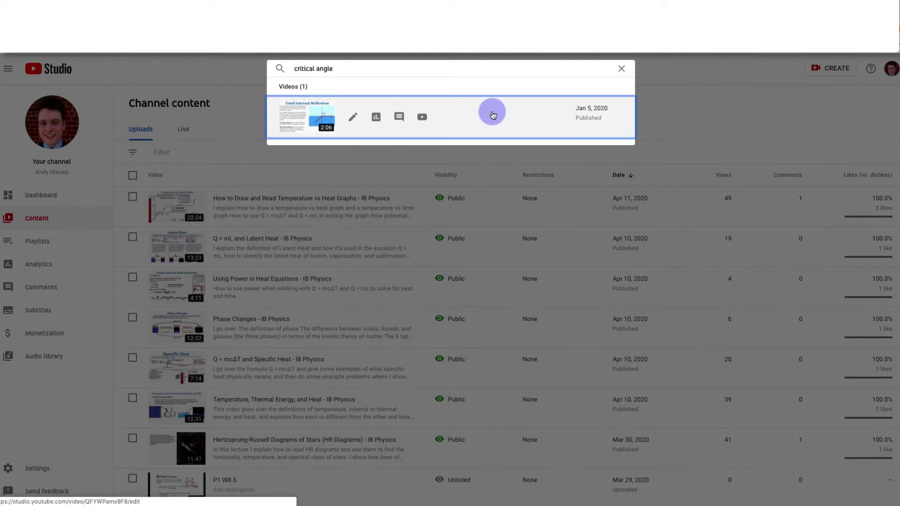
click(494, 116)
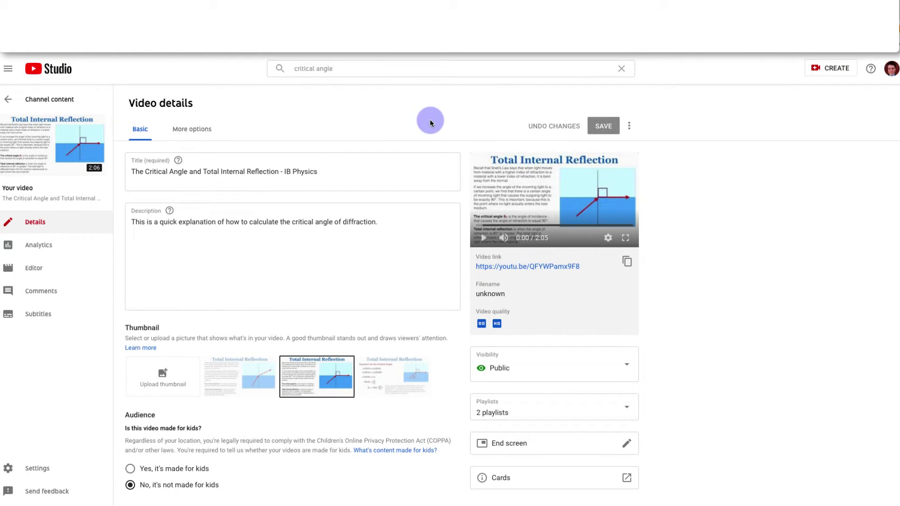
On the Subtitles page, set and confirm English as the video language.
click(48, 320)
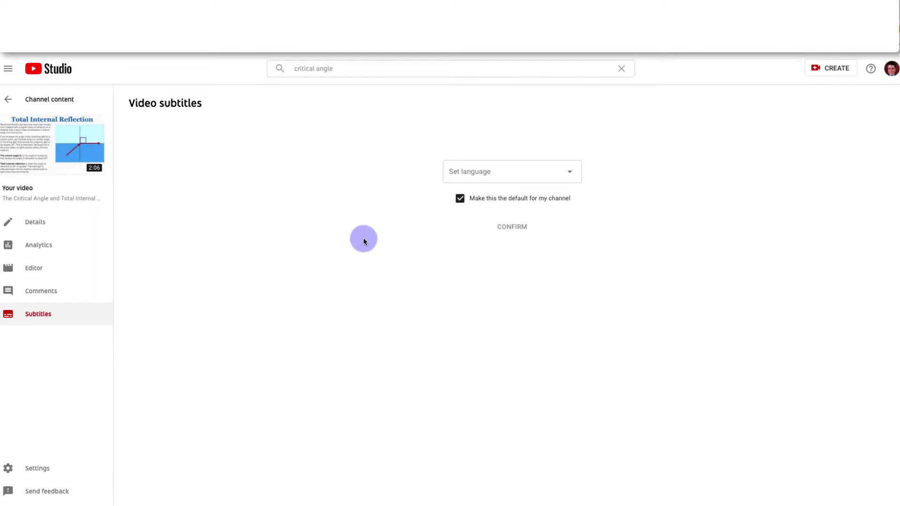
click(565, 174)
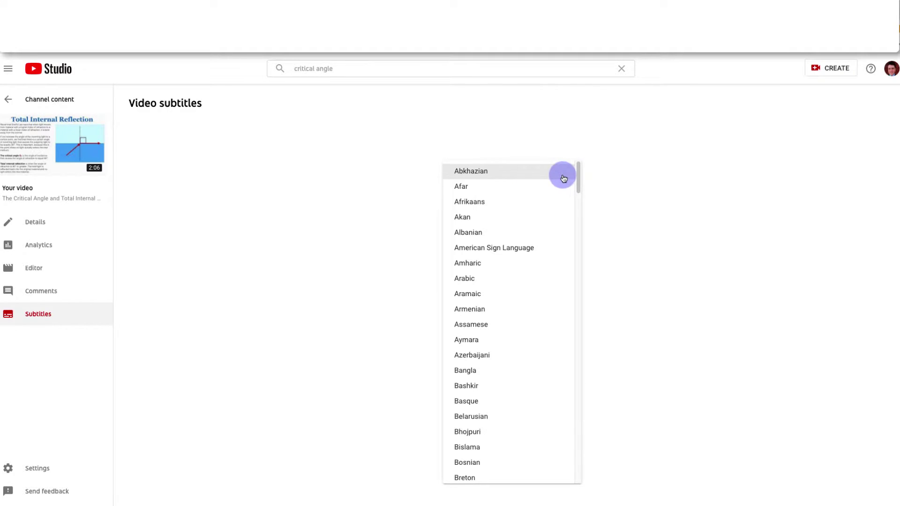
scroll(556, 247, down, 5)
scroll(543, 308, down, 3)
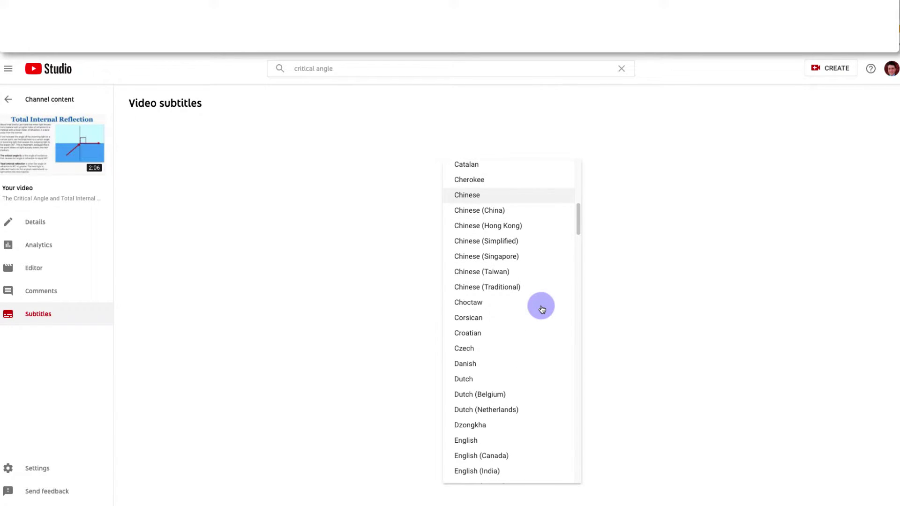
scroll(543, 307, down, 2)
click(528, 374)
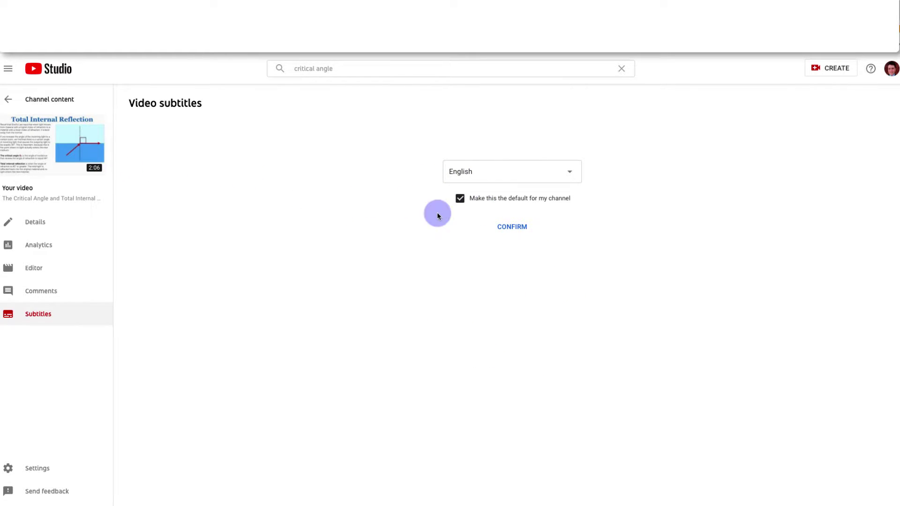
click(524, 227)
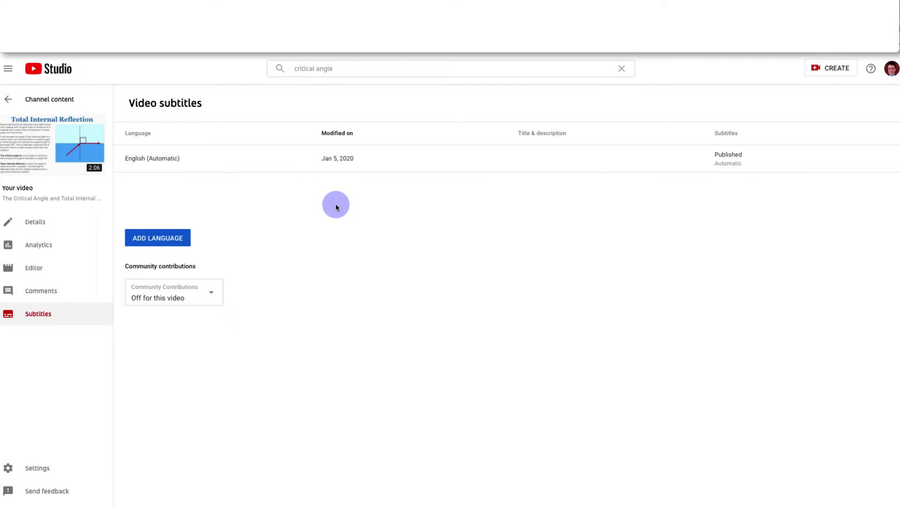
mouse_move(750, 159)
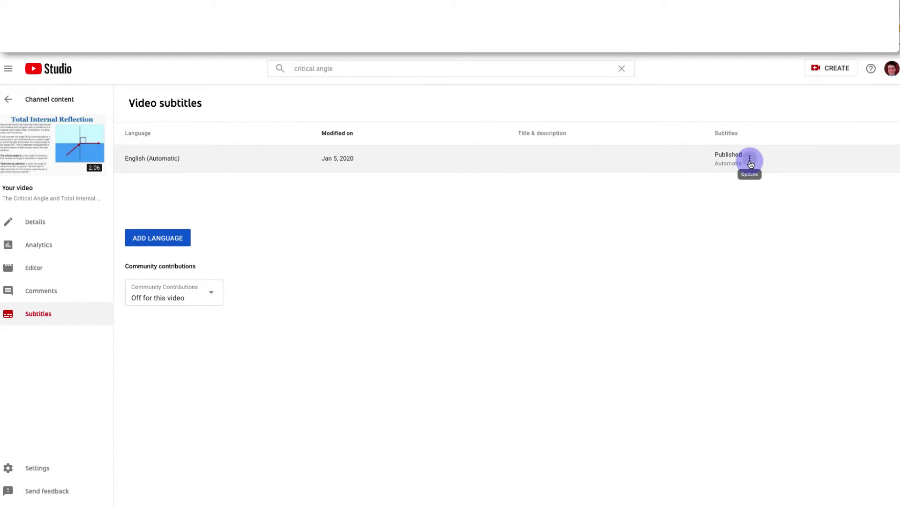
Open the English (Automatic) track in the classic subtitle viewer.
click(750, 163)
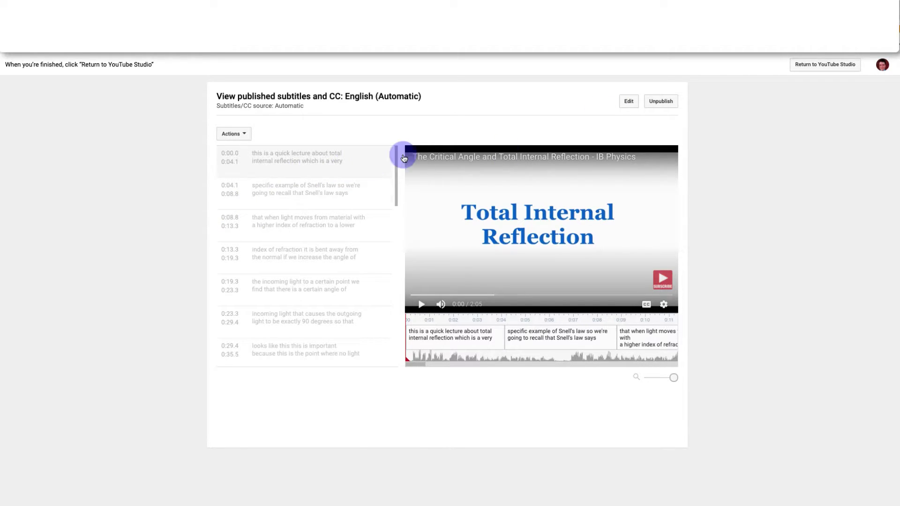
Capitalise 'This' and add a comma after 'reflection' in the first English caption.
click(629, 101)
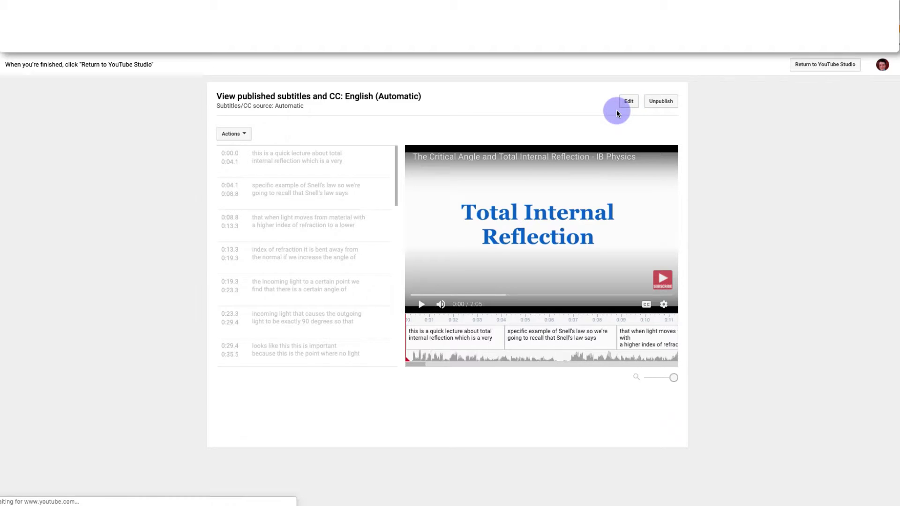
mouse_move(295, 191)
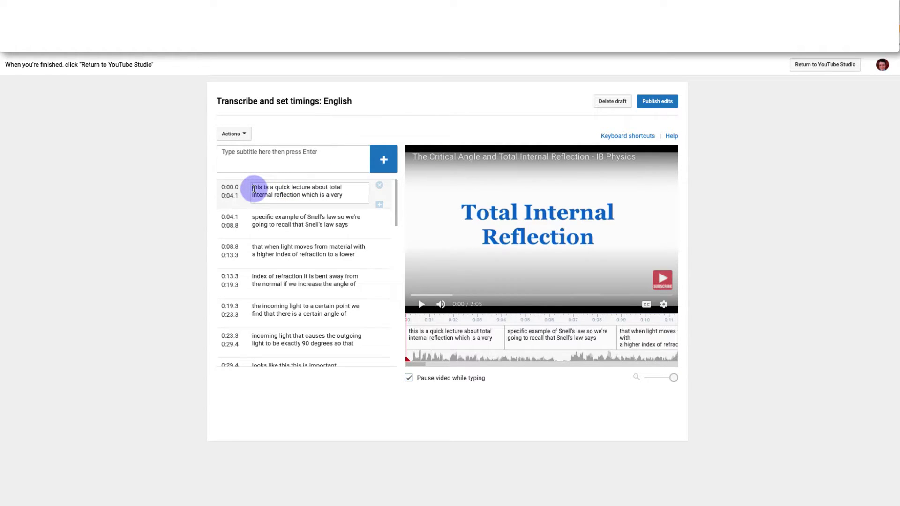
click(252, 189)
key(Delete)
text(T)
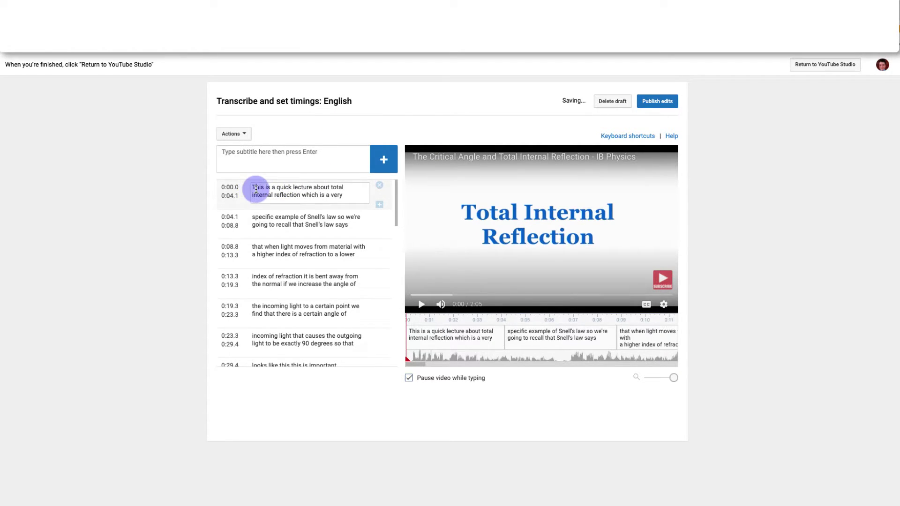
click(300, 195)
text(,)
scroll(307, 229, down, 3)
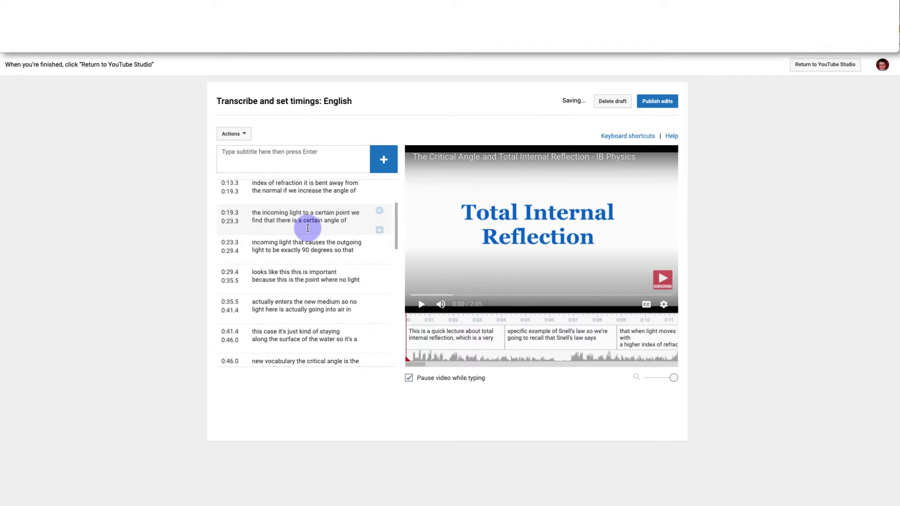
scroll(308, 228, down, 10)
scroll(308, 228, up, 5)
scroll(316, 211, up, 10)
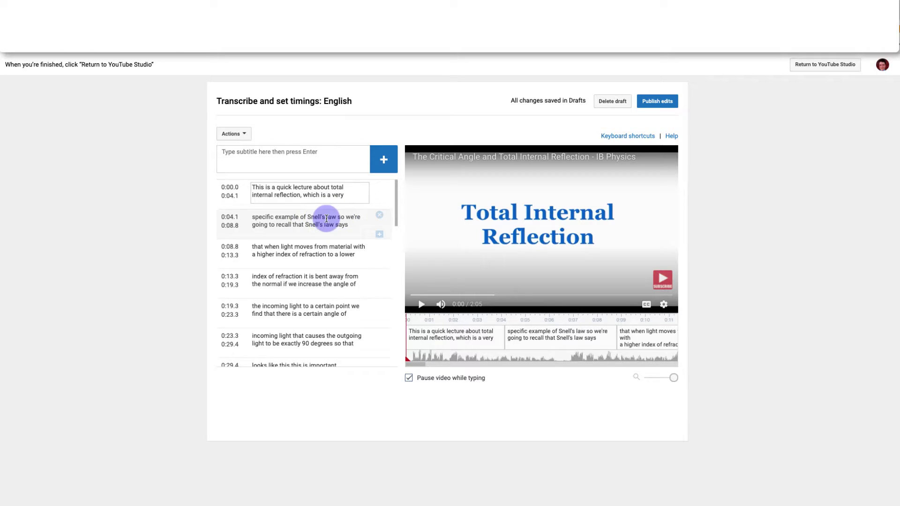
mouse_move(303, 206)
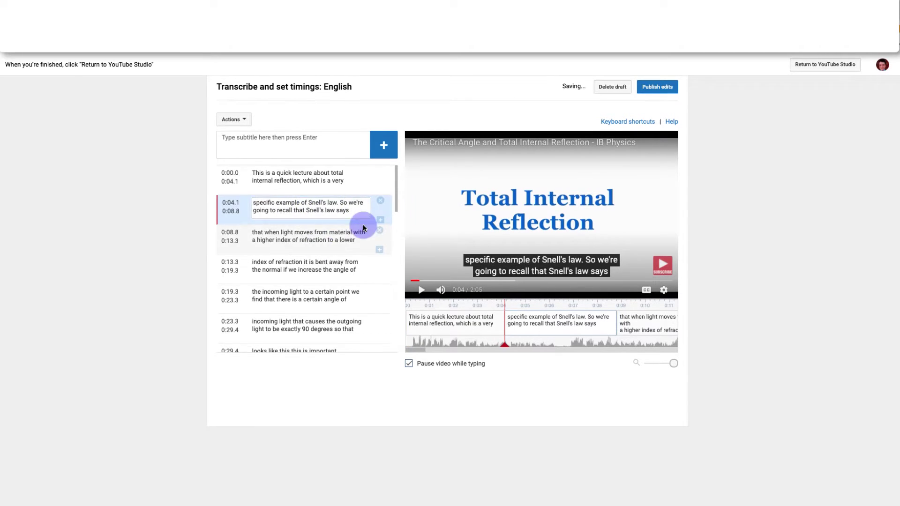
scroll(312, 223, down, 8)
scroll(310, 218, down, 3)
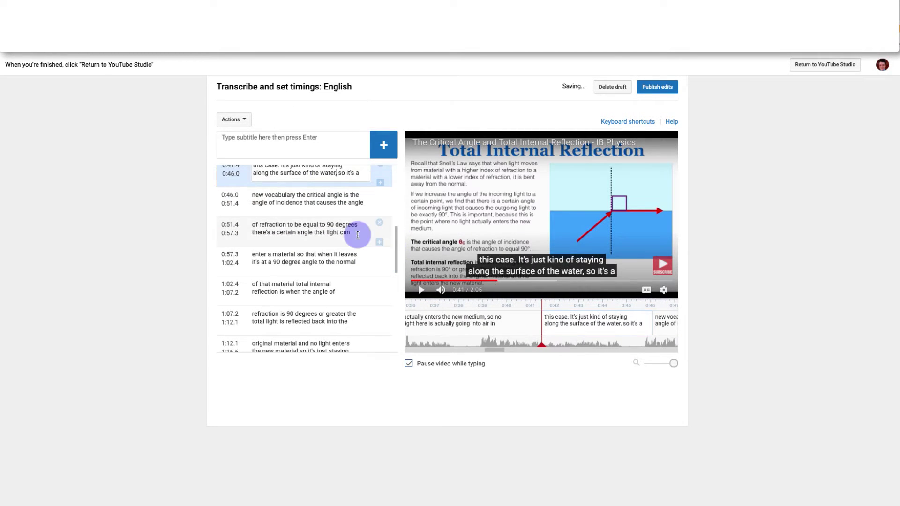
scroll(310, 218, down, 2)
scroll(309, 219, down, 2)
scroll(344, 227, down, 2)
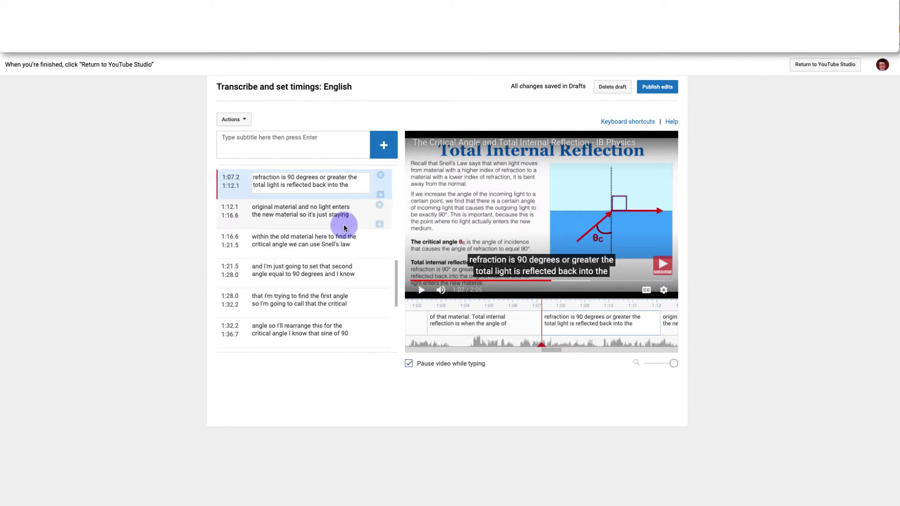
scroll(345, 228, down, 2)
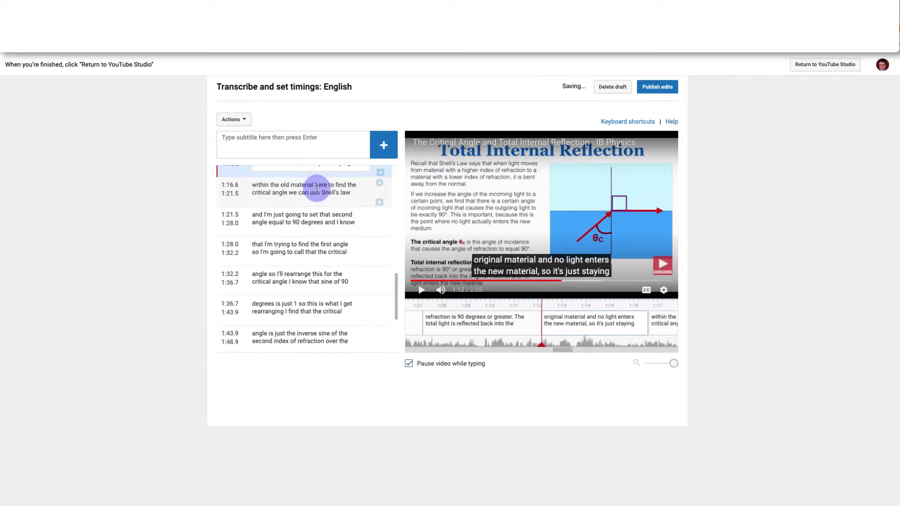
scroll(345, 227, down, 2)
scroll(345, 227, down, 2)
scroll(282, 231, down, 2)
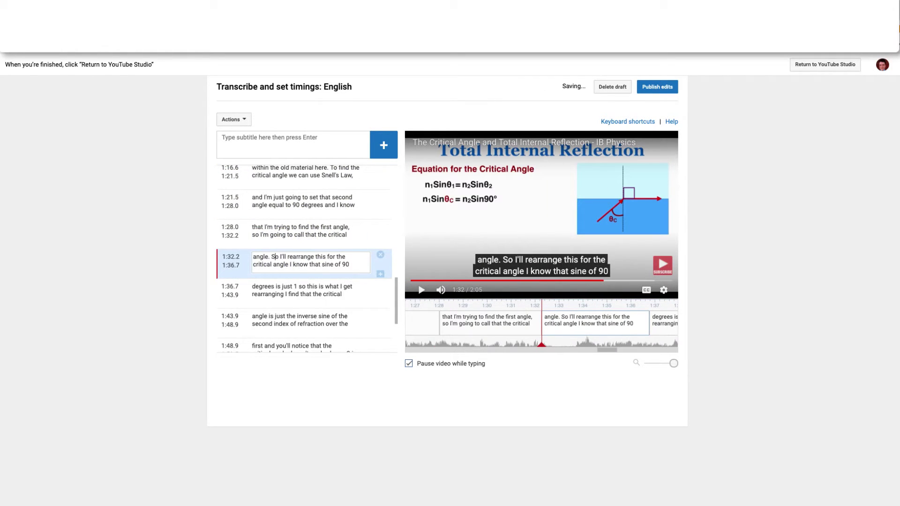
scroll(282, 231, down, 2)
scroll(282, 230, down, 2)
scroll(281, 231, down, 2)
scroll(307, 296, down, 2)
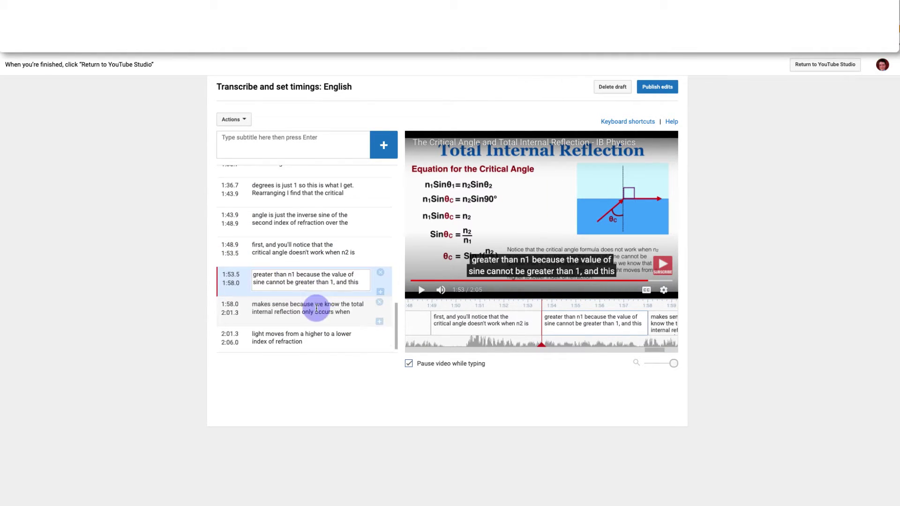
scroll(307, 296, down, 2)
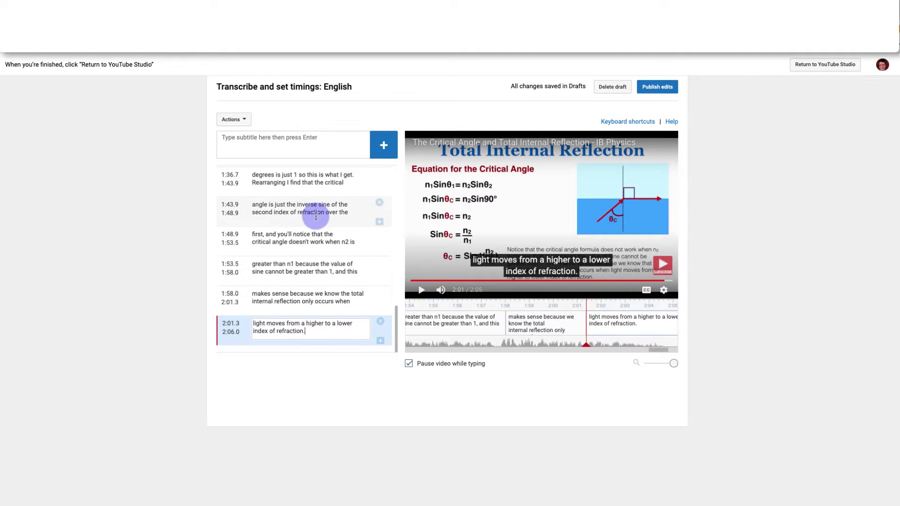
Publish the English subtitle edits and delete the leftover English (Automatic) draft.
click(666, 90)
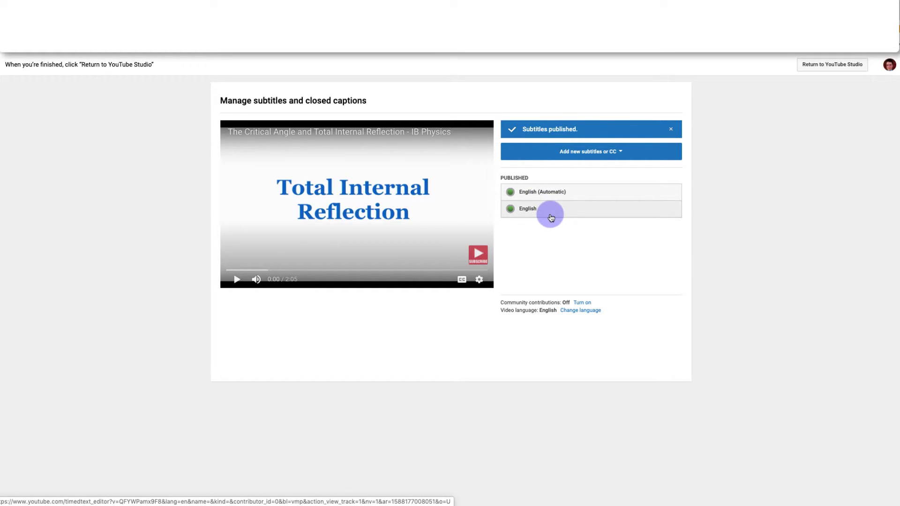
click(559, 192)
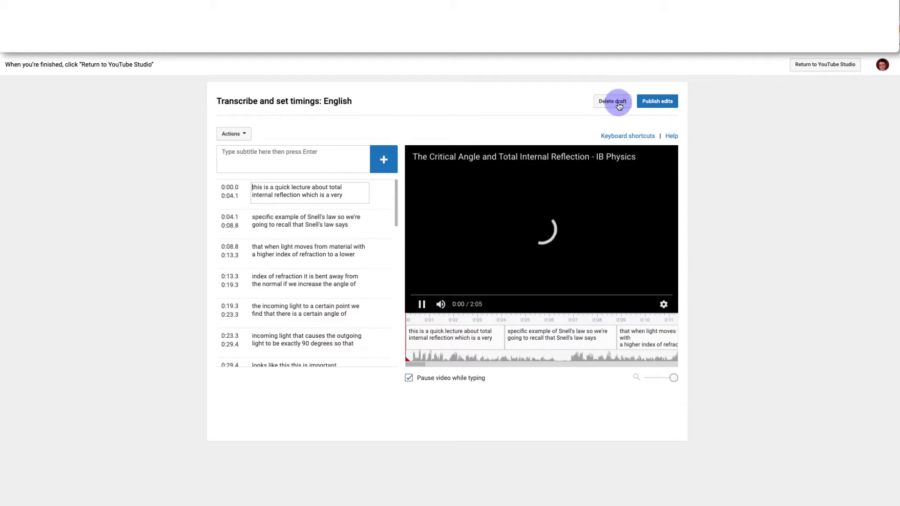
click(609, 103)
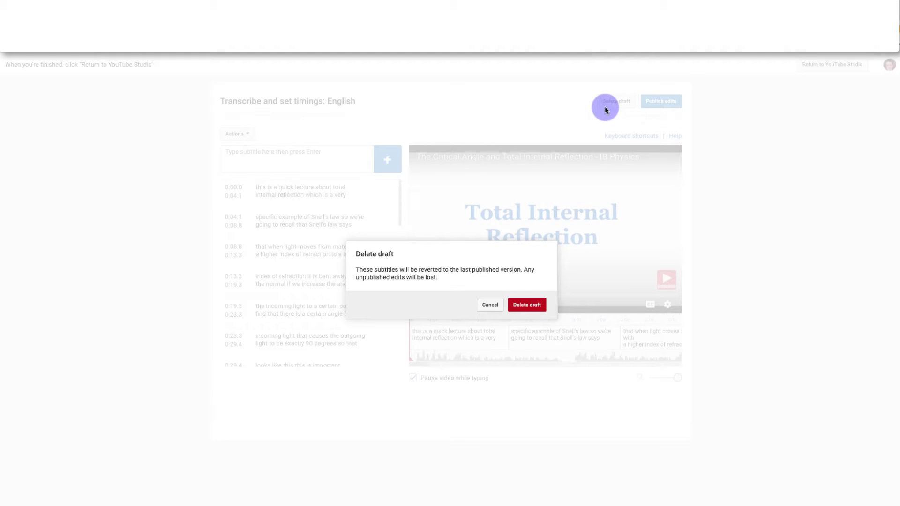
click(539, 306)
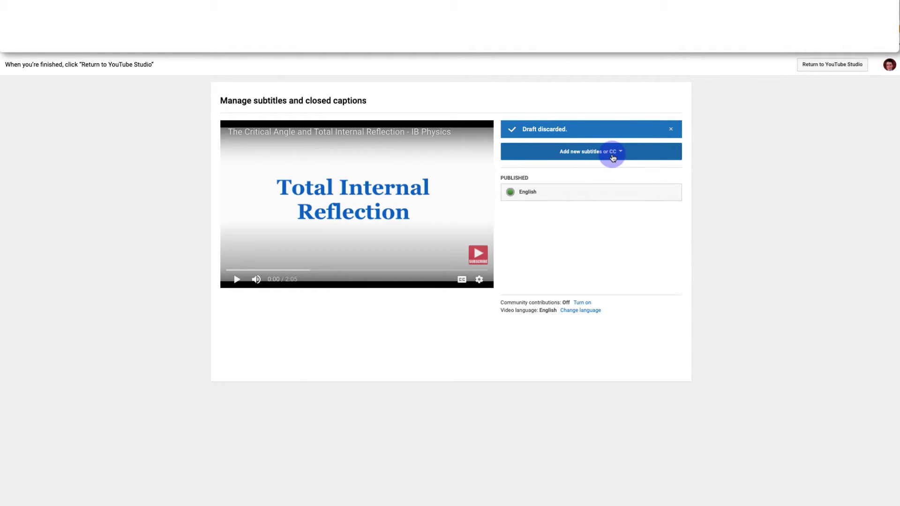
Add a new subtitle track, choosing Spanish from the language search.
click(613, 156)
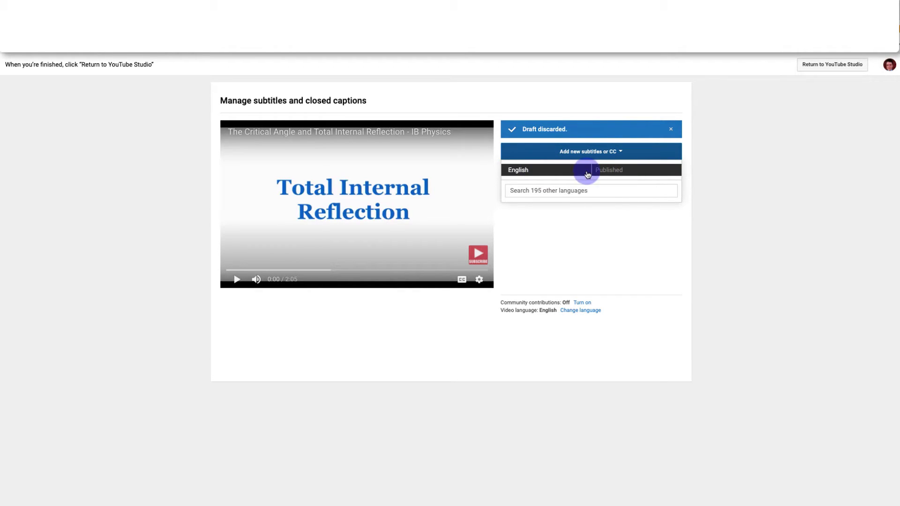
click(573, 189)
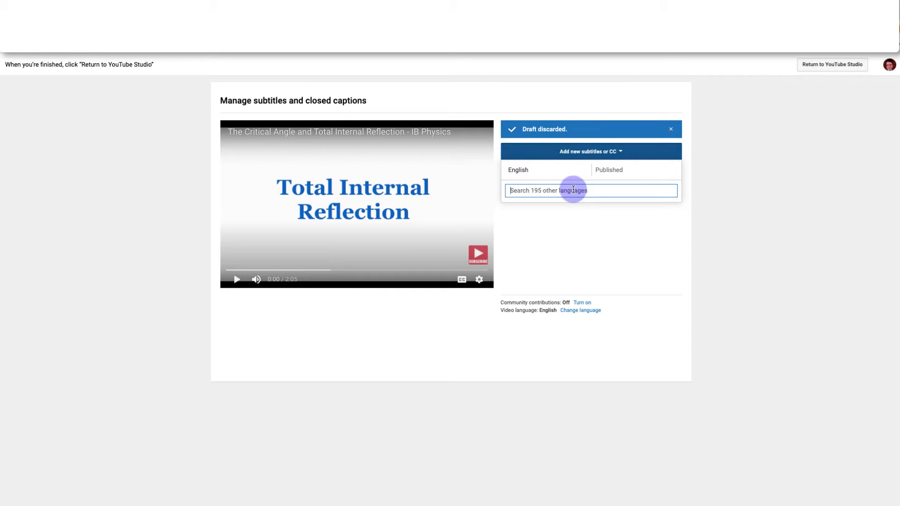
text(Spanish)
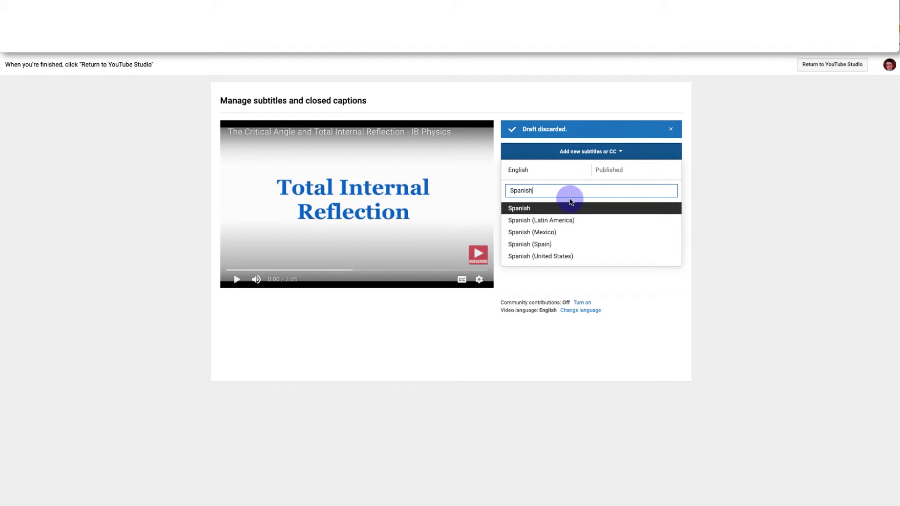
click(571, 190)
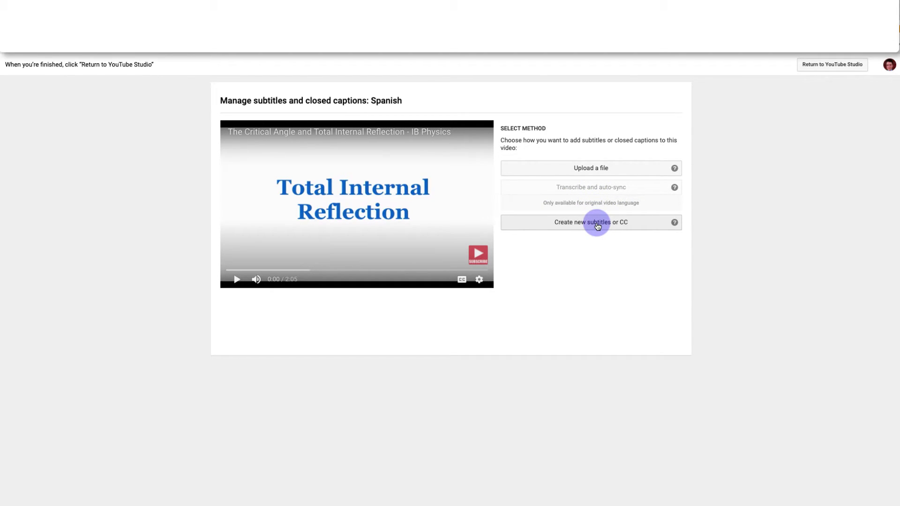
Start new Spanish subtitles and step through the empty translation rows, ending on the first.
click(598, 223)
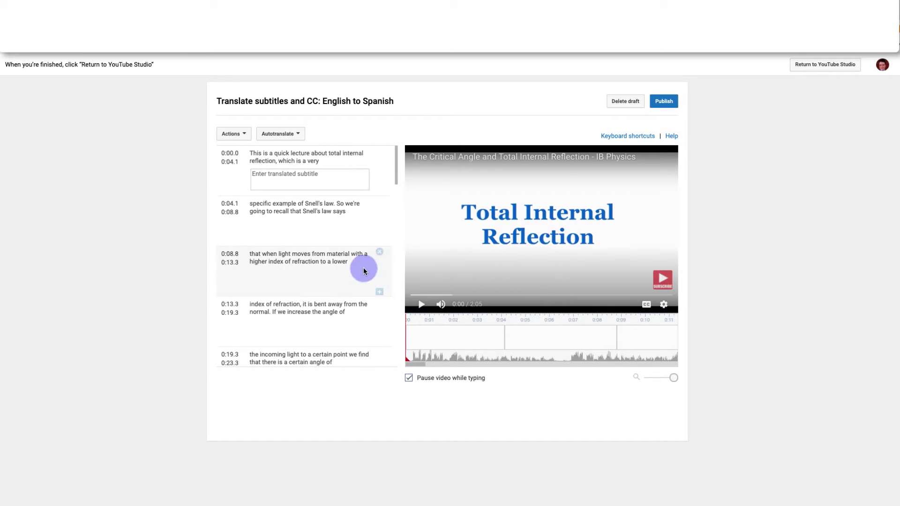
mouse_move(309, 175)
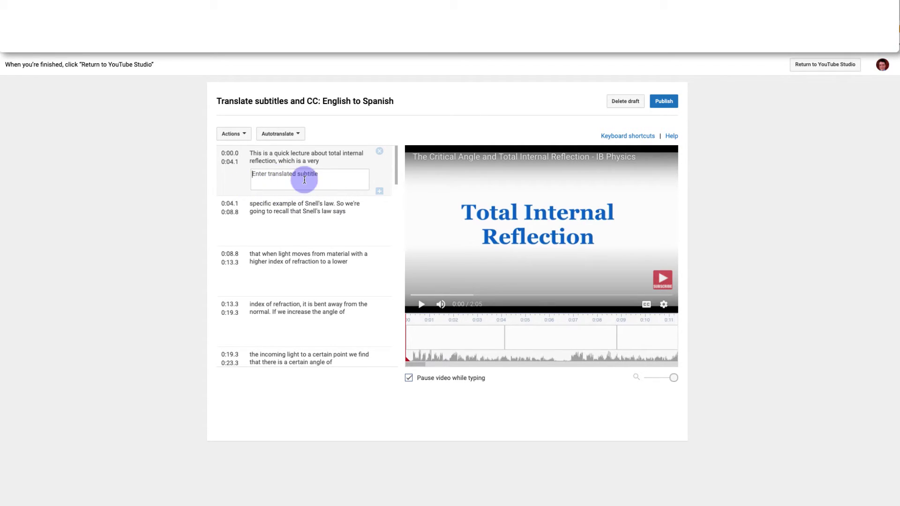
click(286, 211)
click(289, 255)
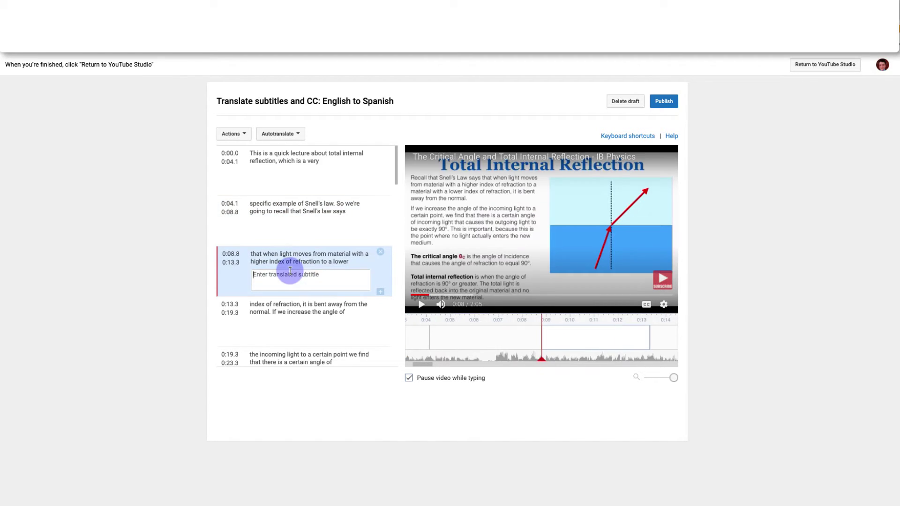
click(279, 173)
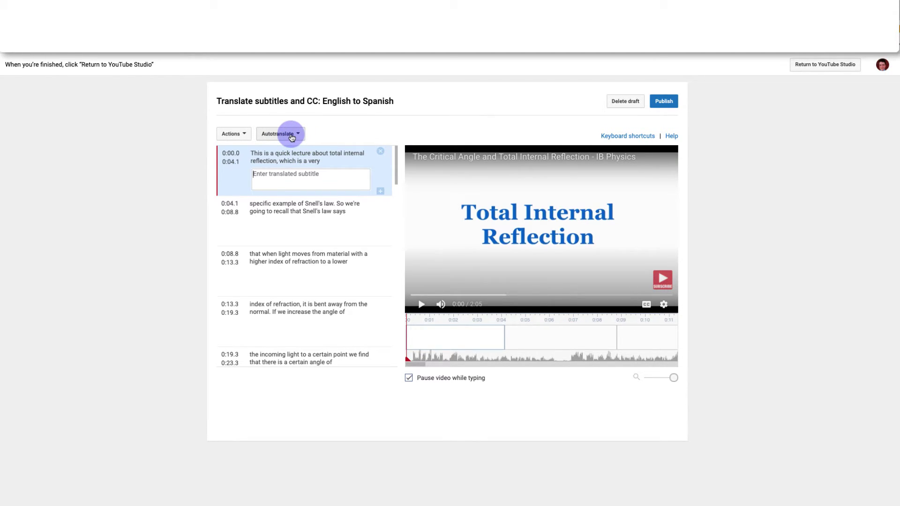
Autotranslate all subtitle lines into Spanish.
click(291, 136)
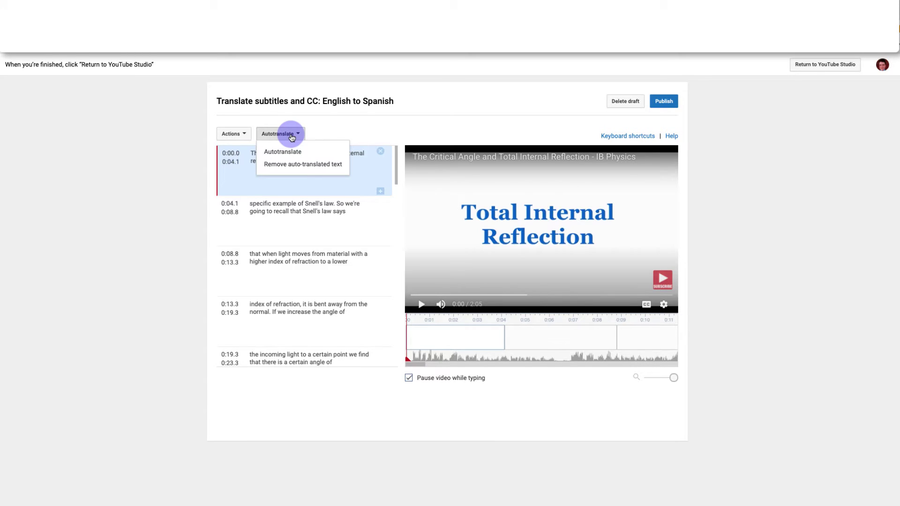
click(291, 152)
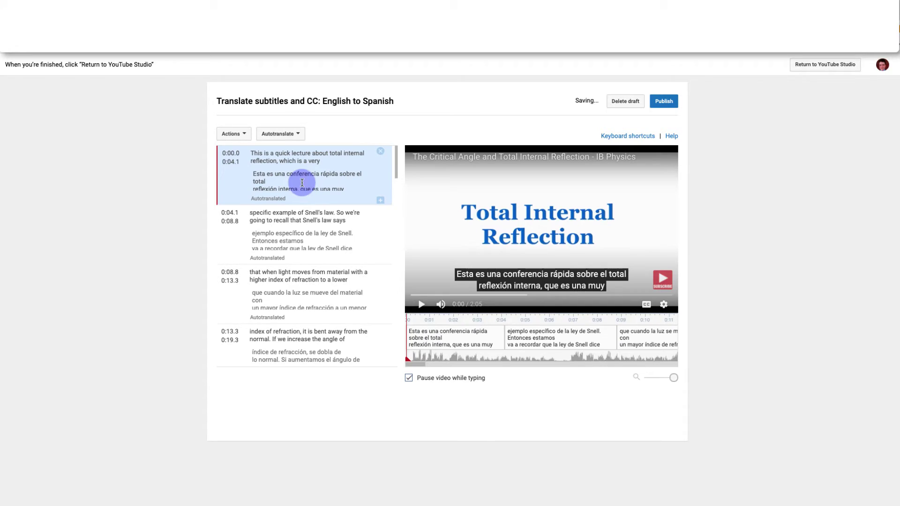
scroll(289, 225, down, 2)
scroll(295, 239, down, 2)
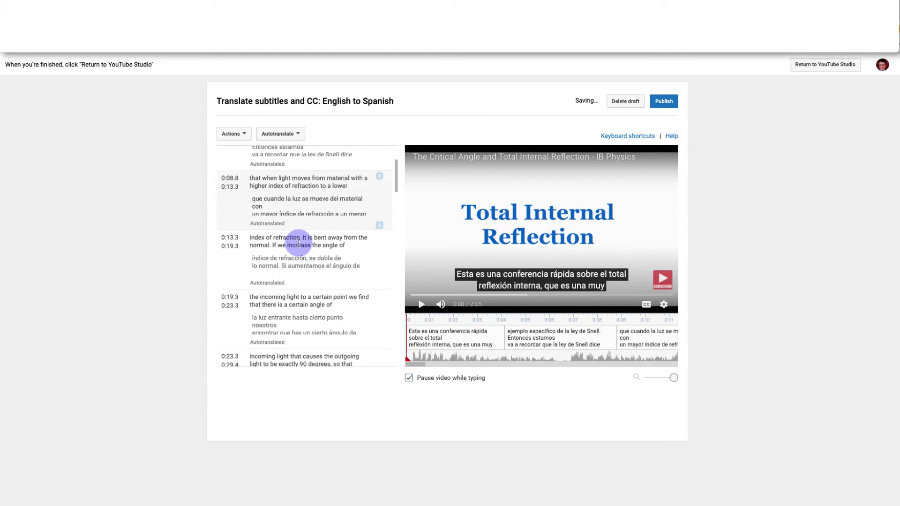
scroll(299, 243, down, 1)
scroll(299, 243, down, 2)
scroll(299, 242, down, 2)
scroll(299, 243, down, 2)
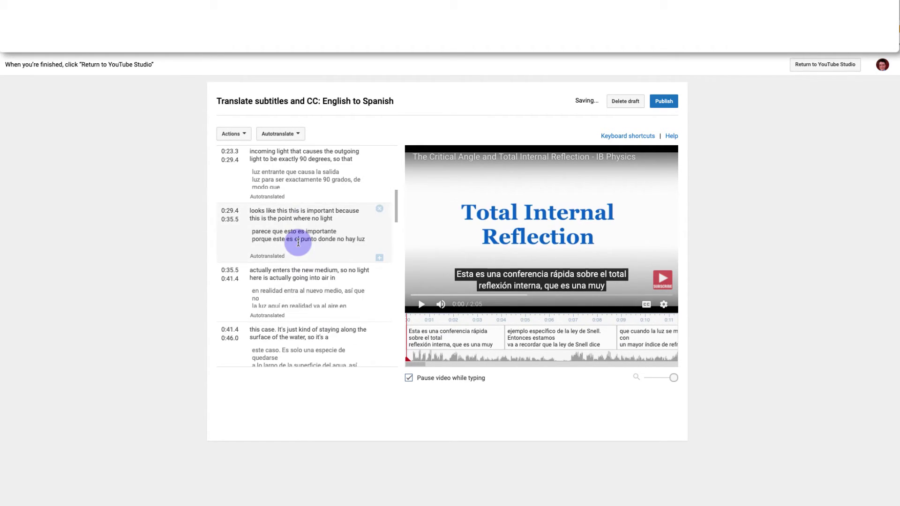
scroll(296, 232, up, 8)
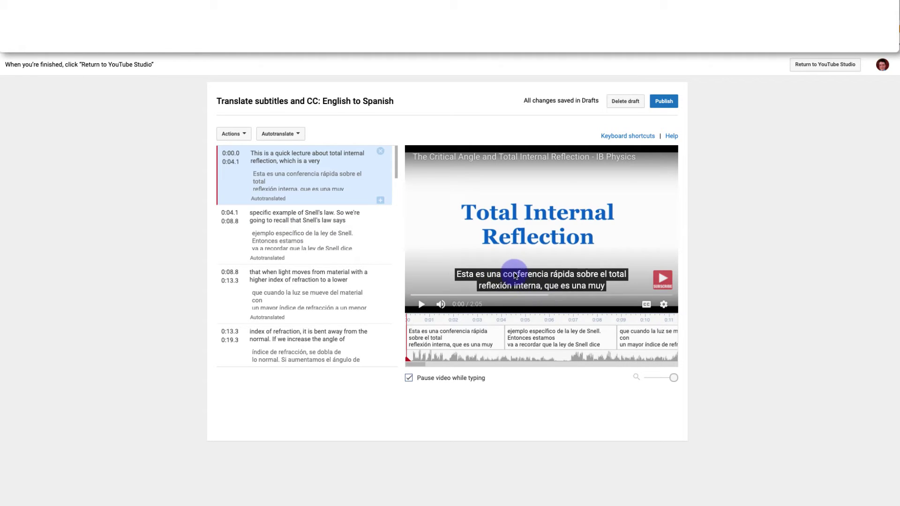
Publish the Spanish subtitles and open the video's watch page from its title.
click(666, 104)
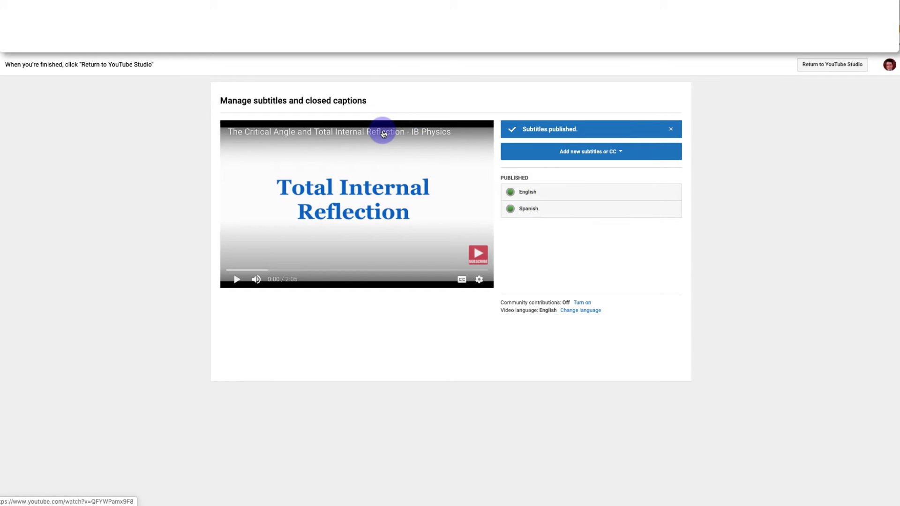
click(383, 134)
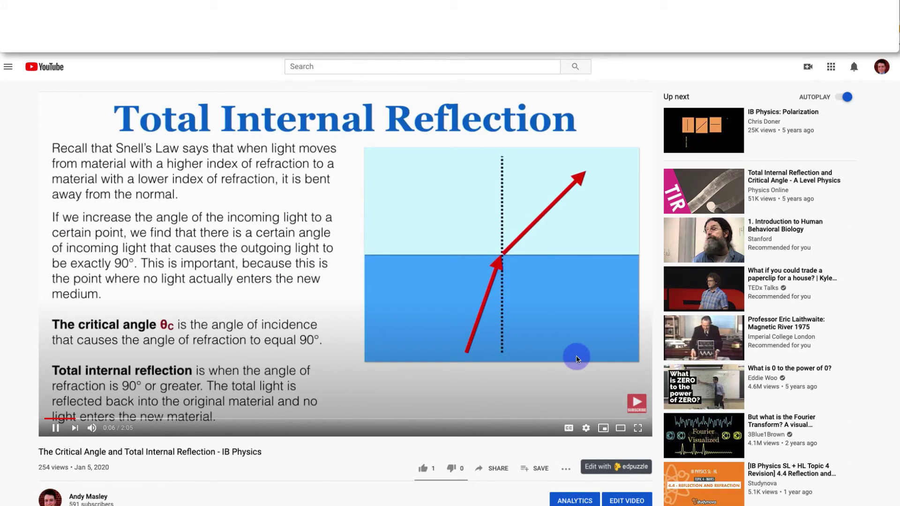
Turn on English captions in the player's Subtitles/CC settings.
click(586, 429)
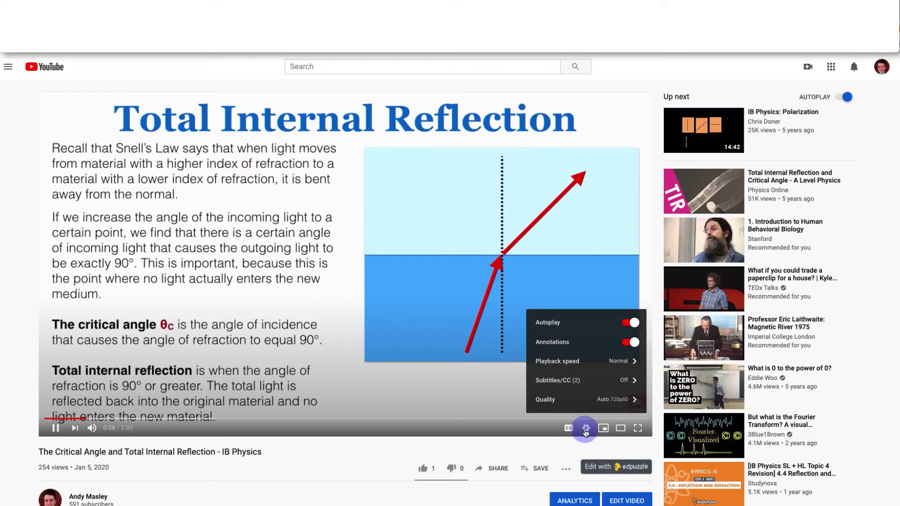
click(582, 381)
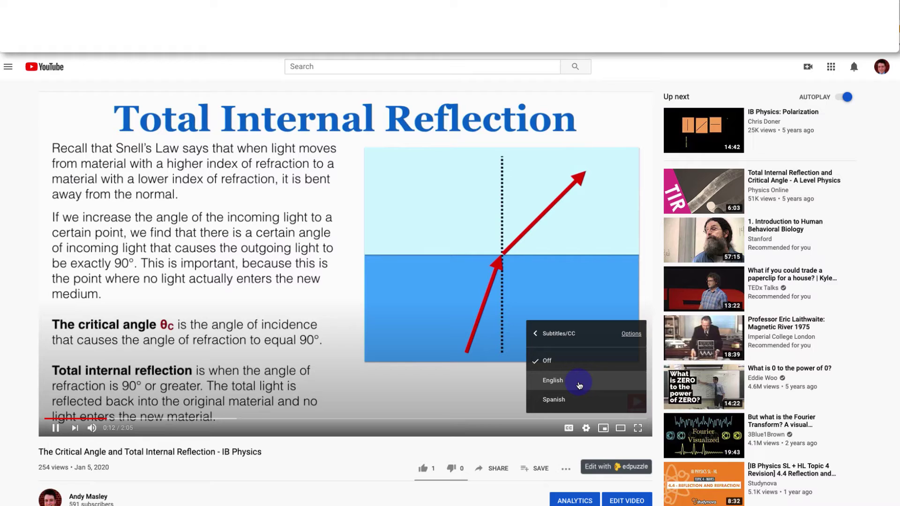
click(579, 385)
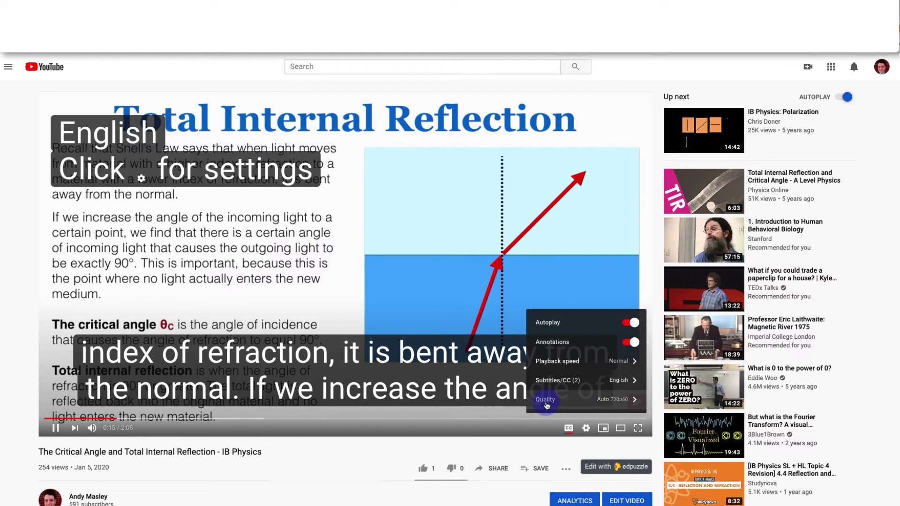
Switch the captions to Spanish, then reopen the video's details in Studio.
click(584, 385)
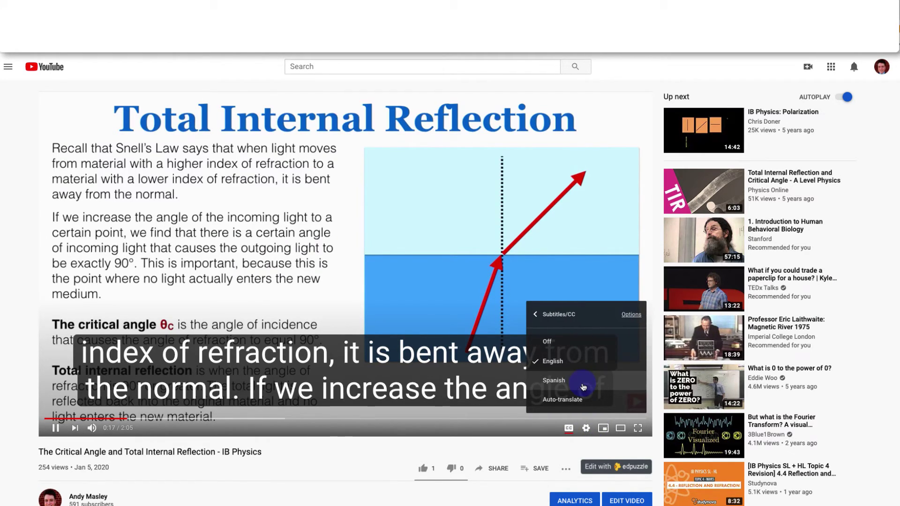
click(578, 401)
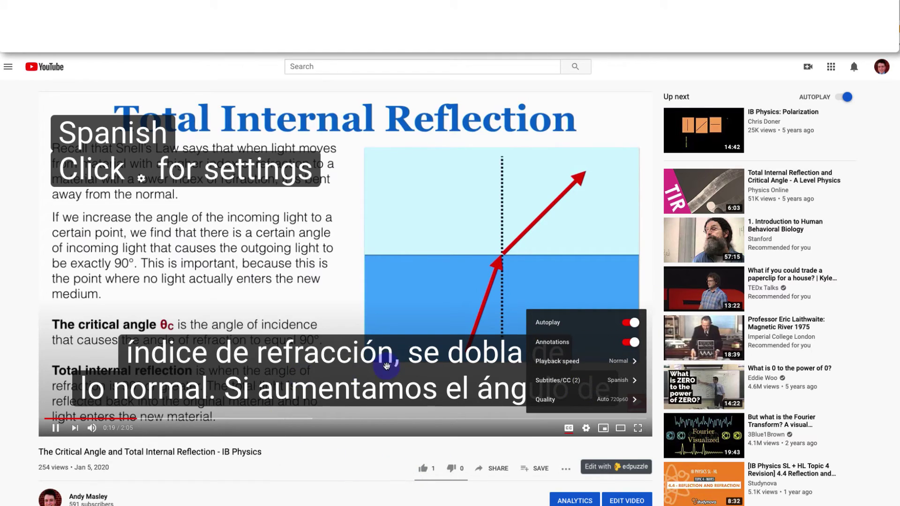
click(405, 425)
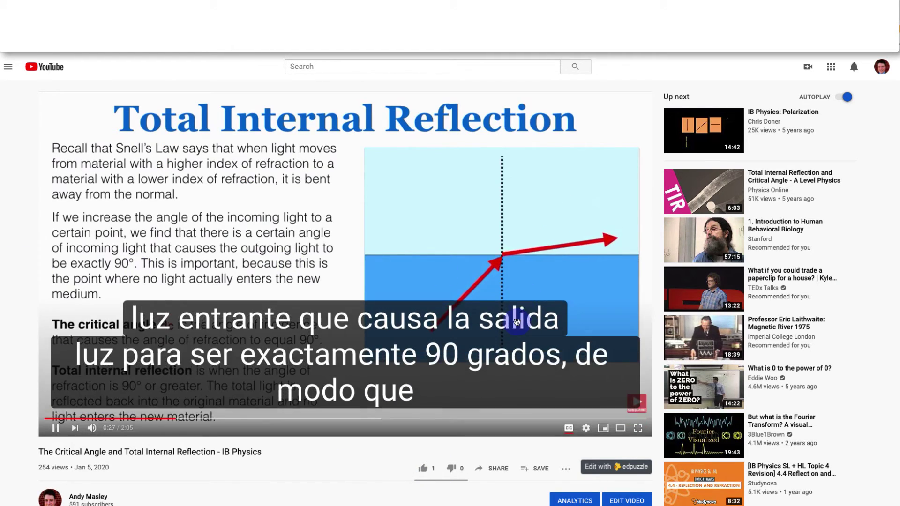
scroll(504, 308, down, 1)
scroll(503, 308, down, 1)
click(622, 467)
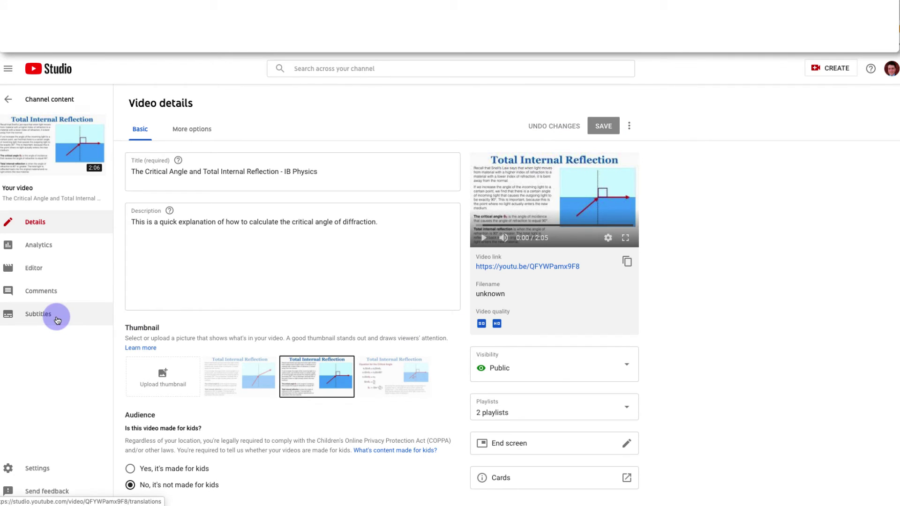
On the video's Subtitles page, check the Spanish options, then add French.
click(71, 309)
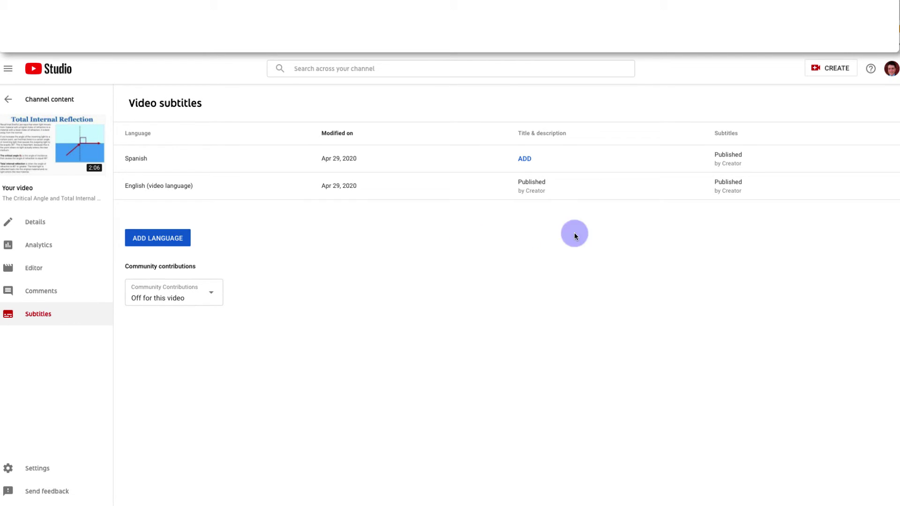
click(751, 158)
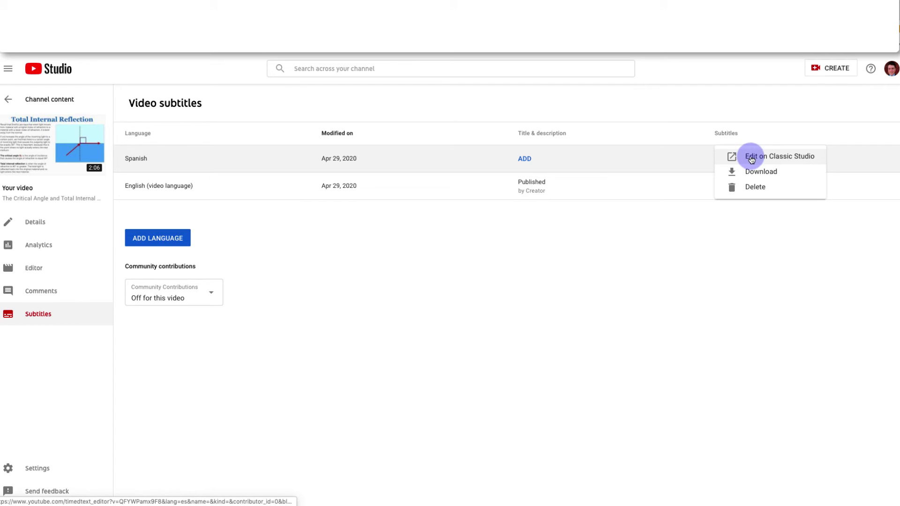
click(559, 273)
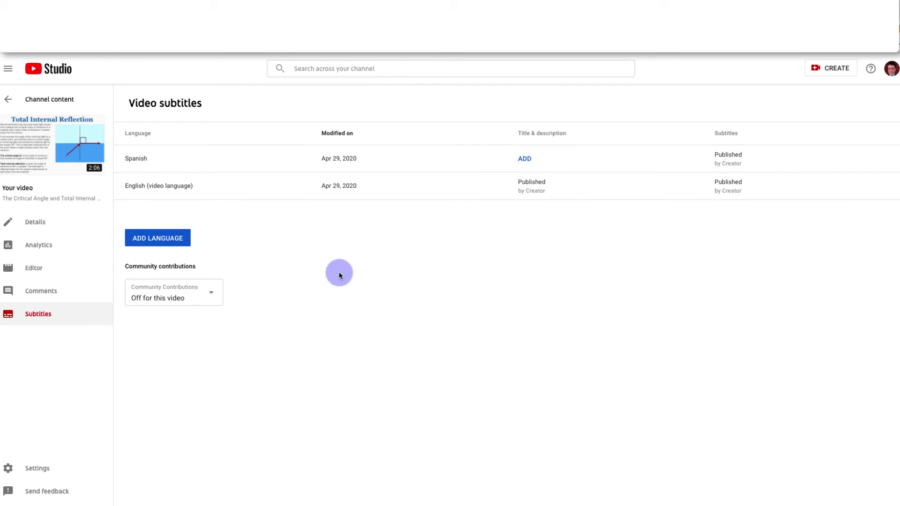
click(171, 242)
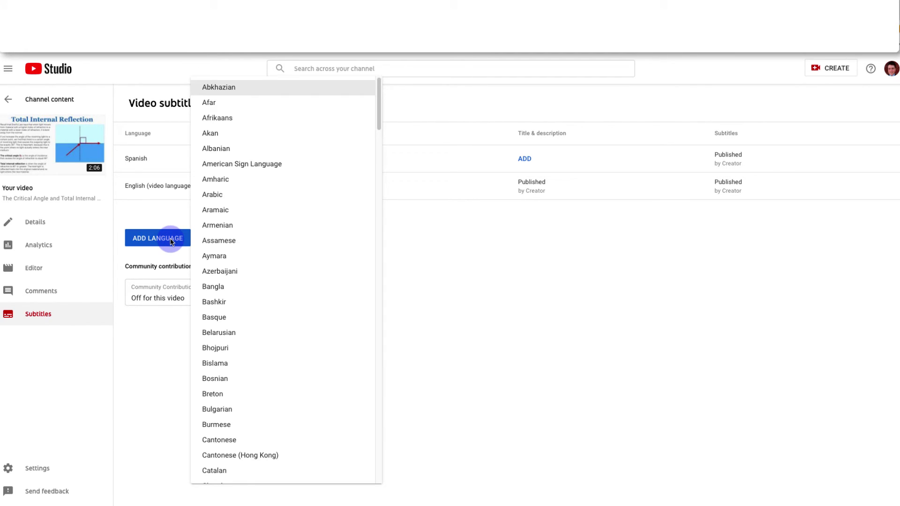
scroll(271, 331, down, 3)
scroll(275, 338, down, 1)
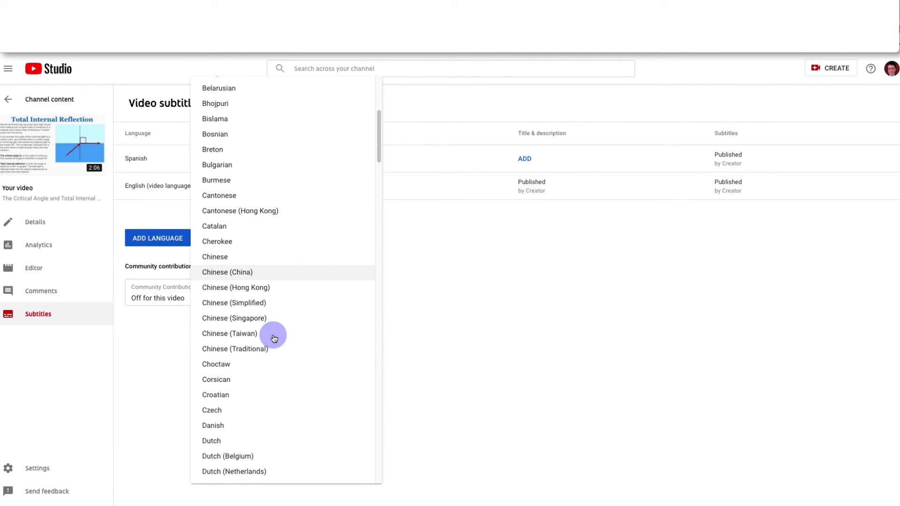
scroll(274, 339, down, 4)
scroll(274, 336, down, 1)
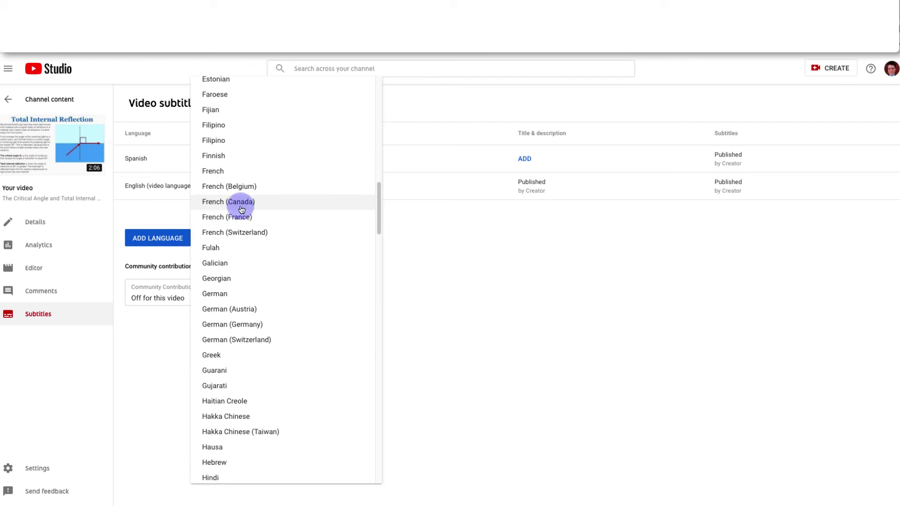
click(241, 171)
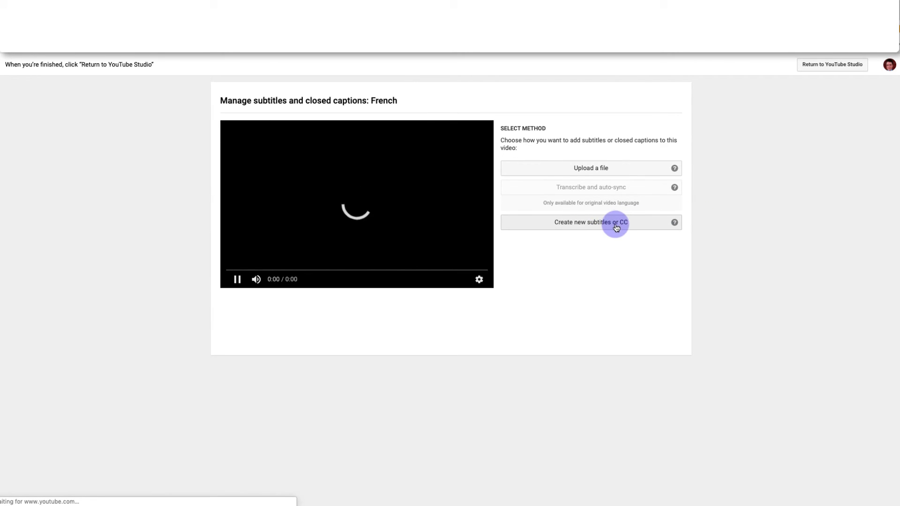
Create French subtitles by auto-translating every English line, then publish them.
click(616, 226)
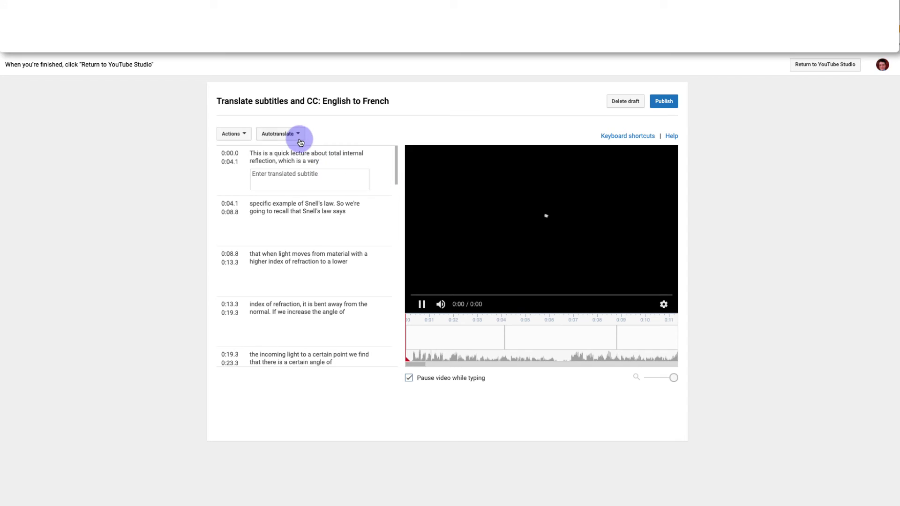
click(281, 134)
click(289, 150)
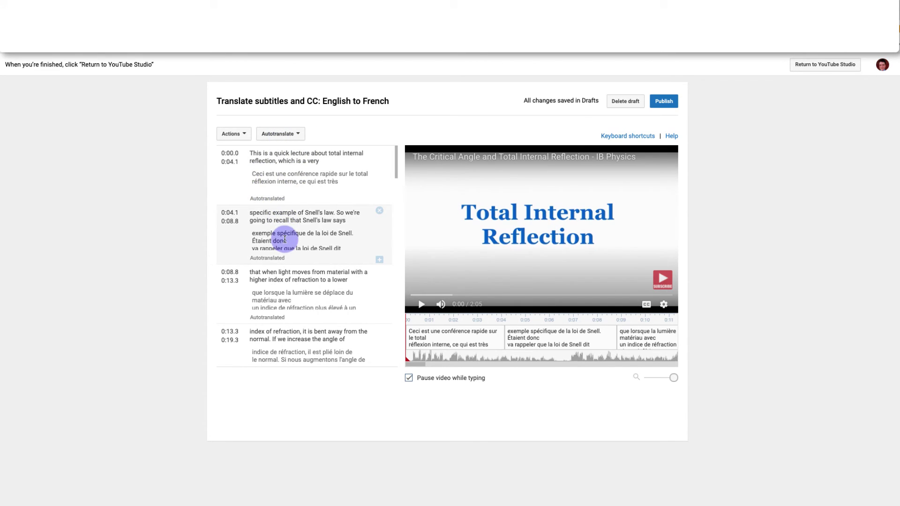
click(673, 106)
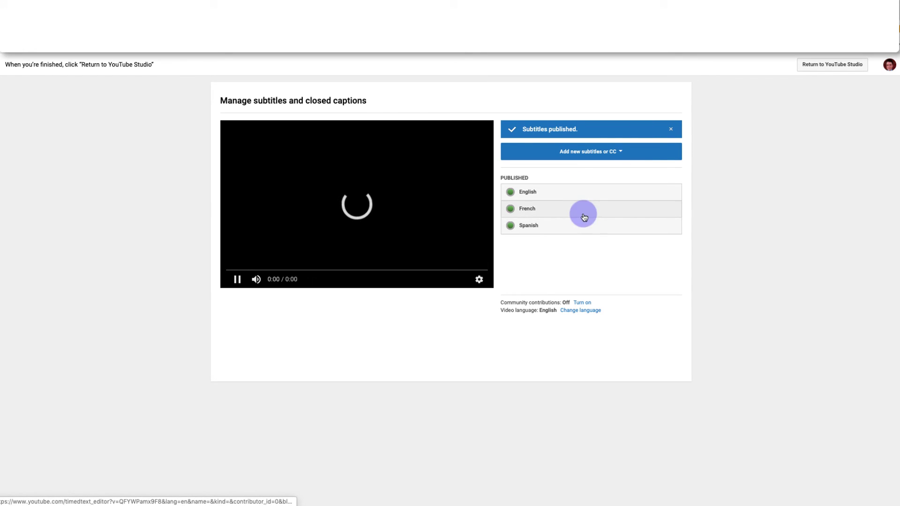
Add Arabic as another subtitle language by searching for 'arabic'.
click(593, 154)
click(591, 190)
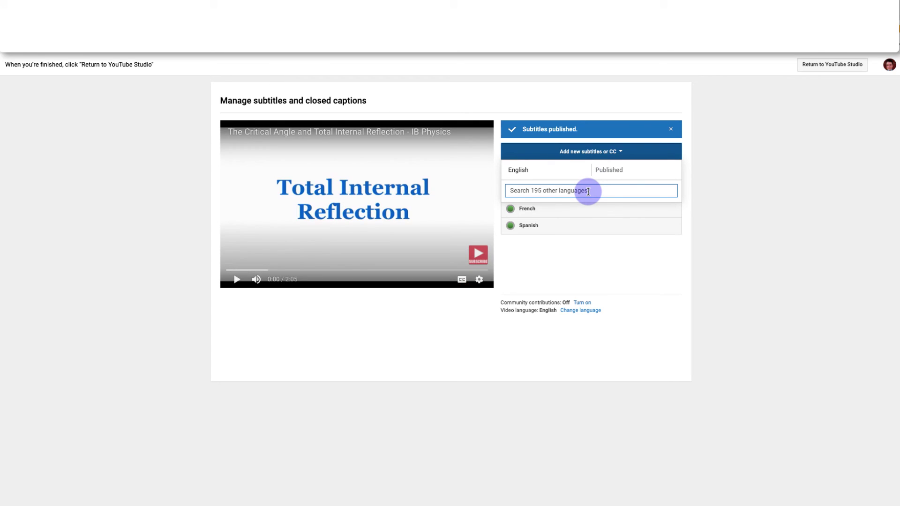
text(arabic)
key(Return)
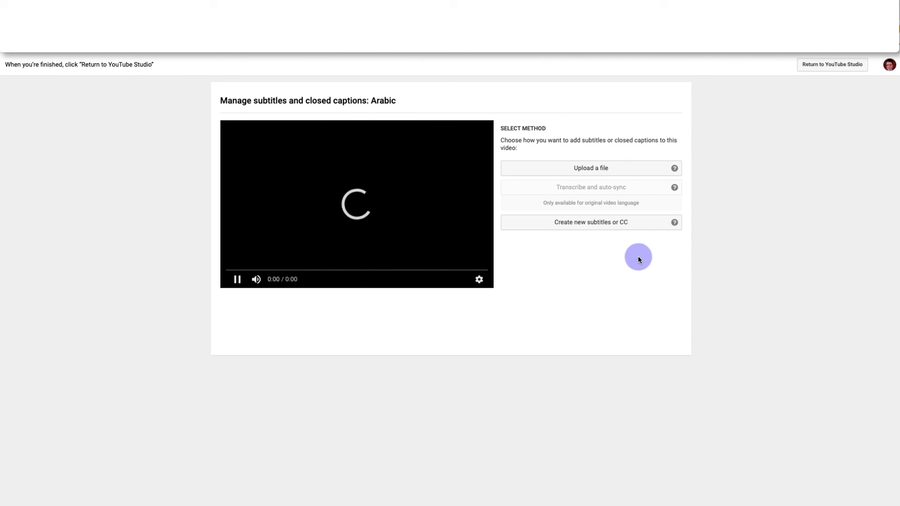
Auto-translate all caption lines into Arabic and publish the Arabic subtitles.
click(628, 228)
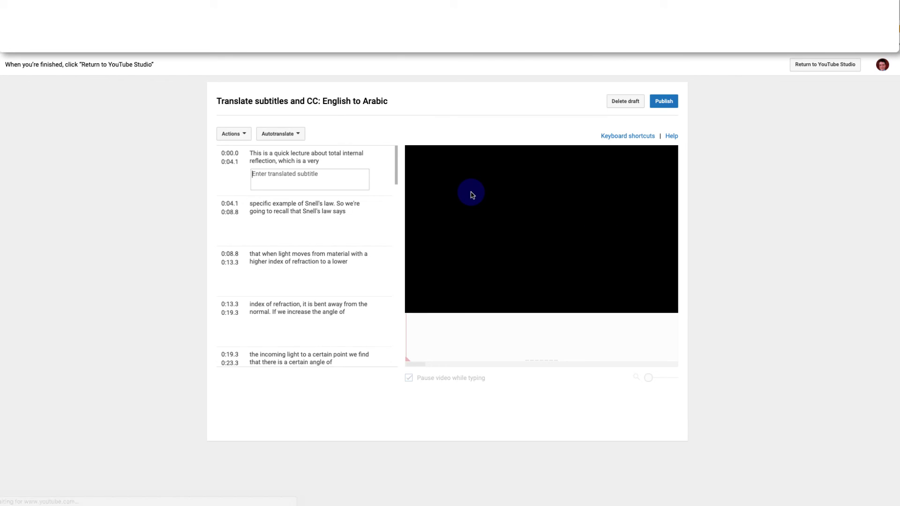
click(280, 134)
click(291, 149)
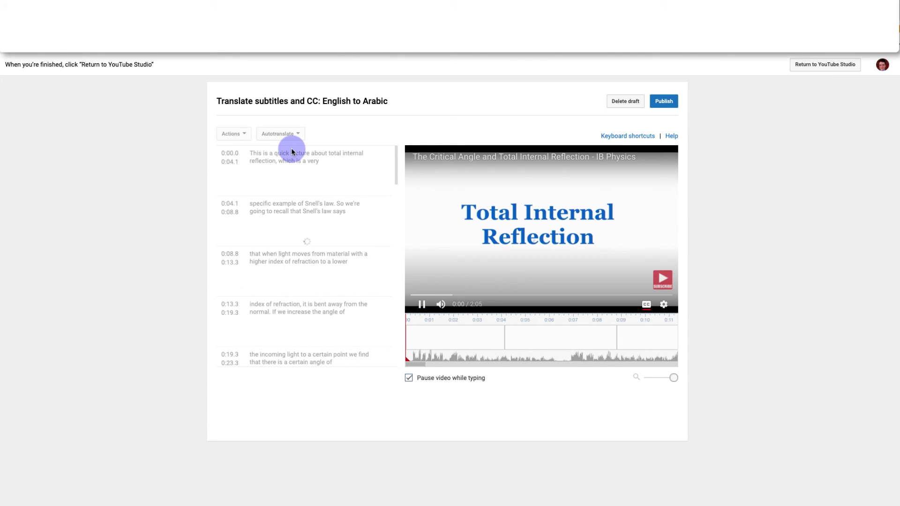
click(665, 100)
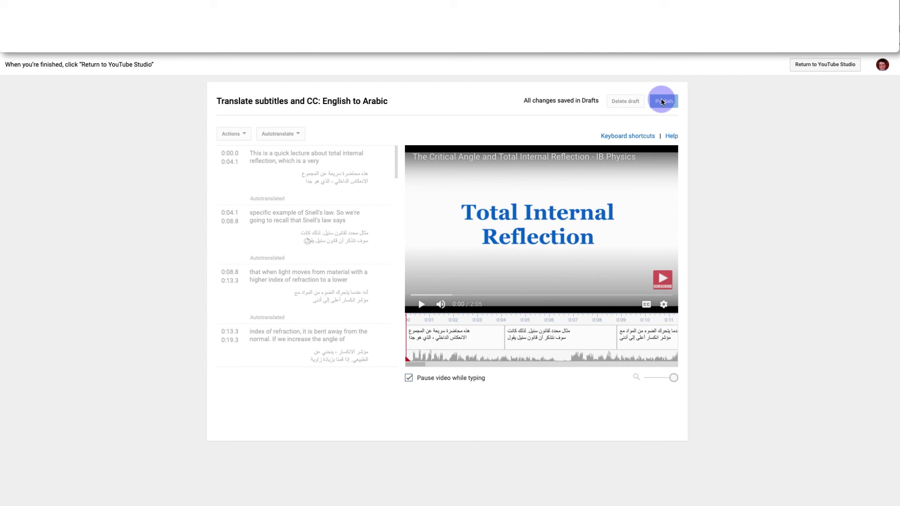